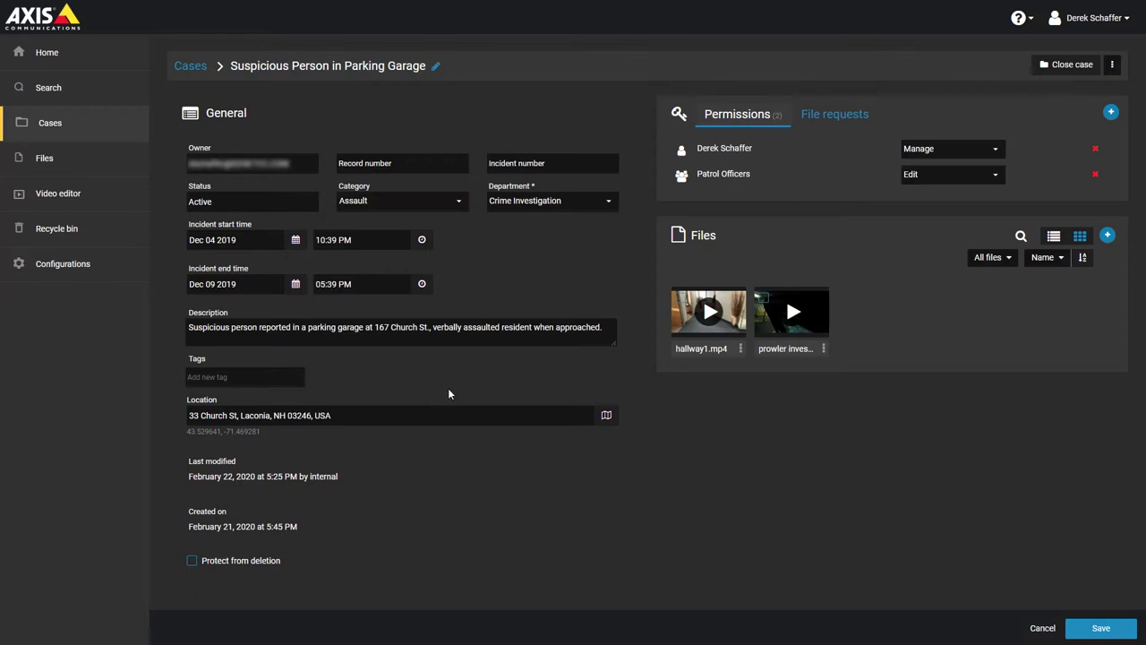
# - Open the hallway1.mp4 file and start redacting its video
pyautogui.click(741, 350)
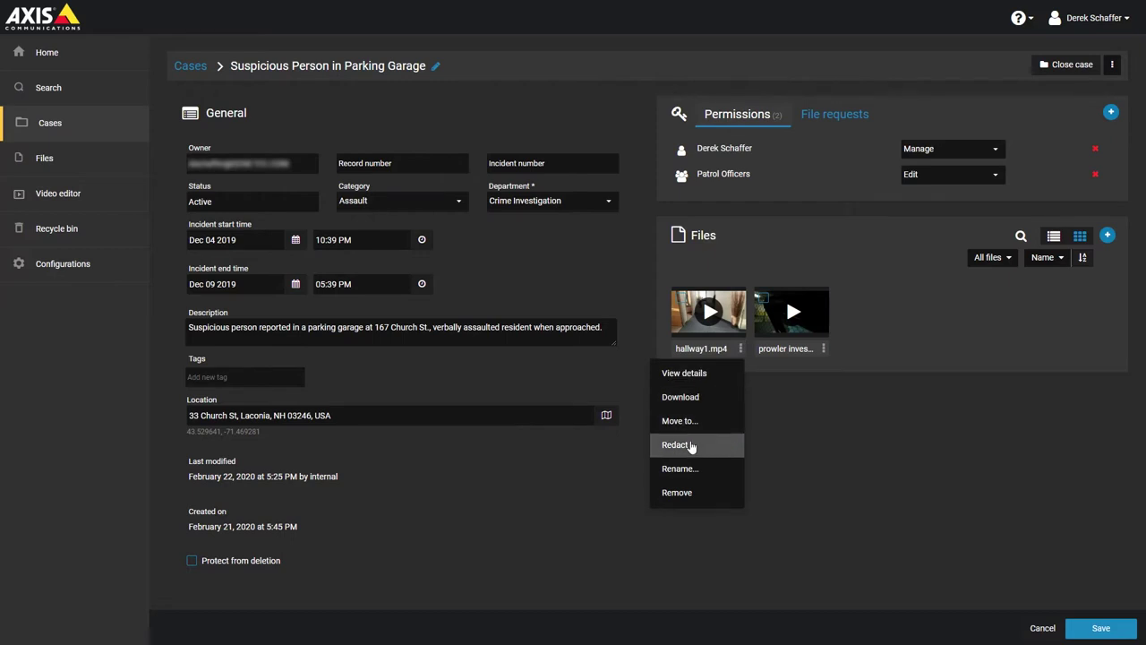
pyautogui.click(789, 446)
pyautogui.click(711, 318)
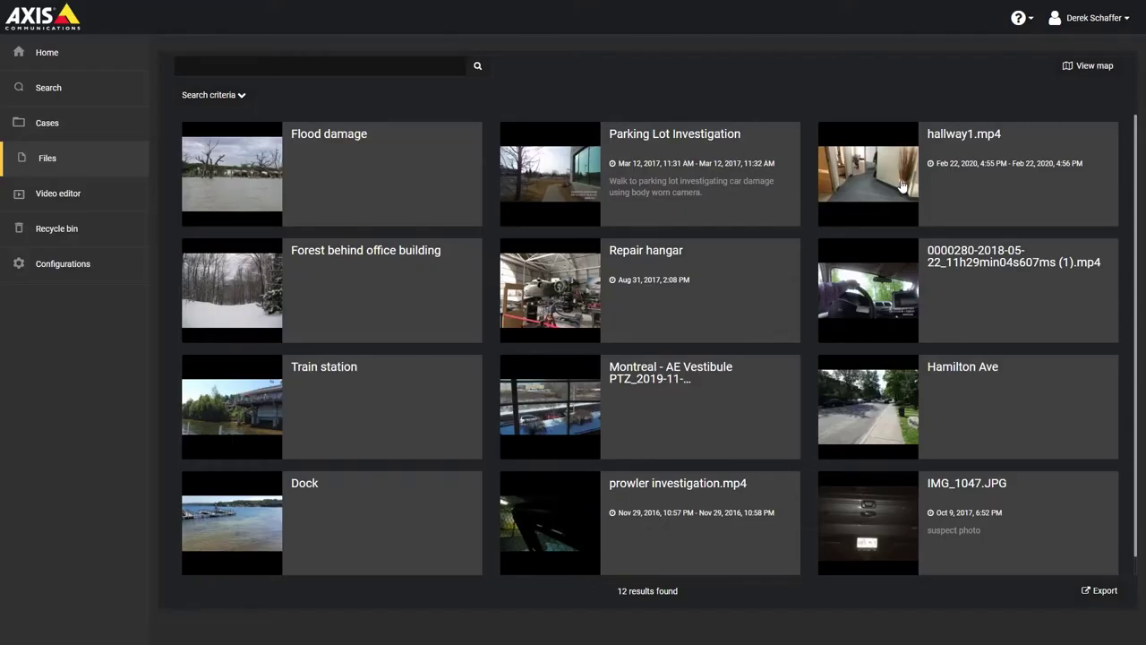
pyautogui.click(902, 186)
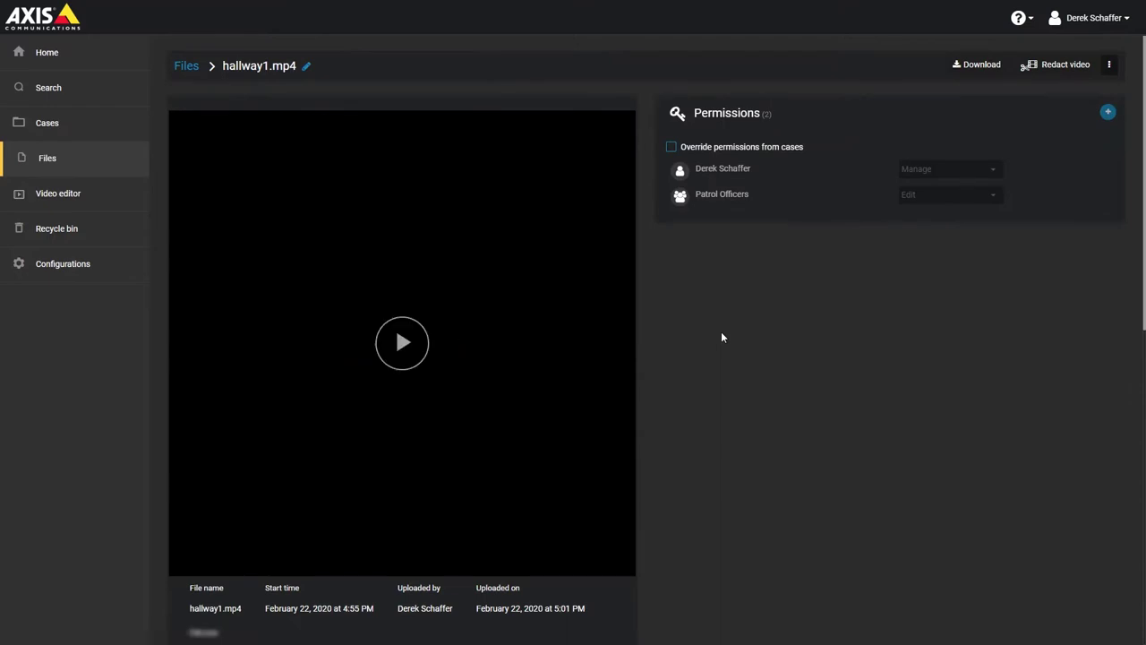
pyautogui.click(1047, 78)
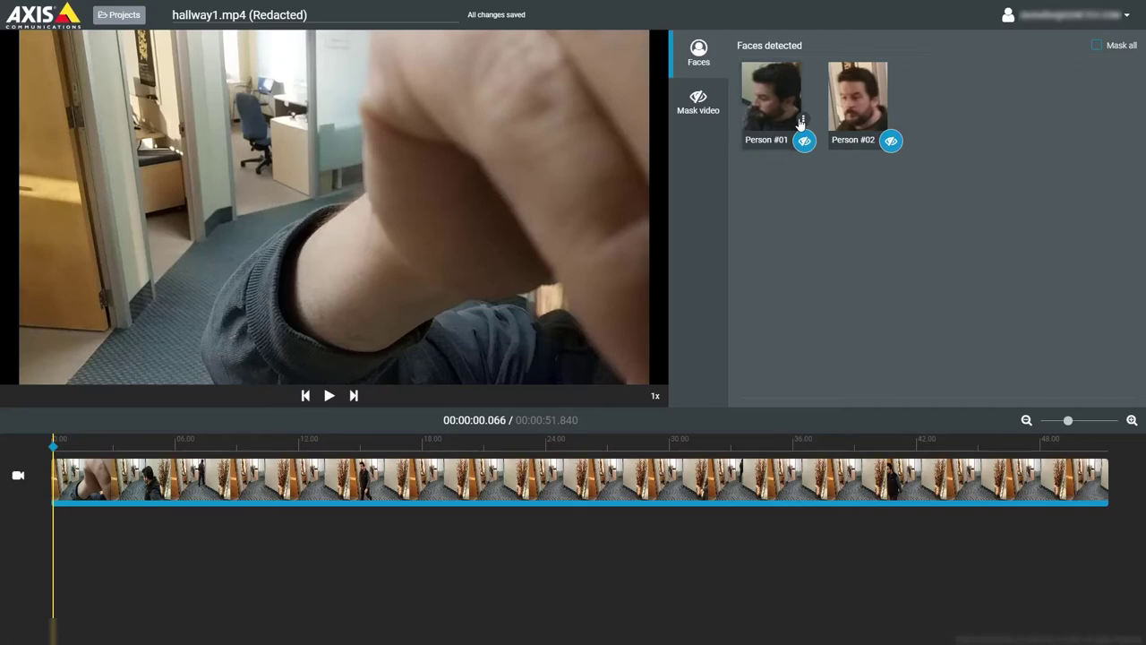
# - Rename the detected face Person #01 with the person's first name and last initial
pyautogui.click(802, 123)
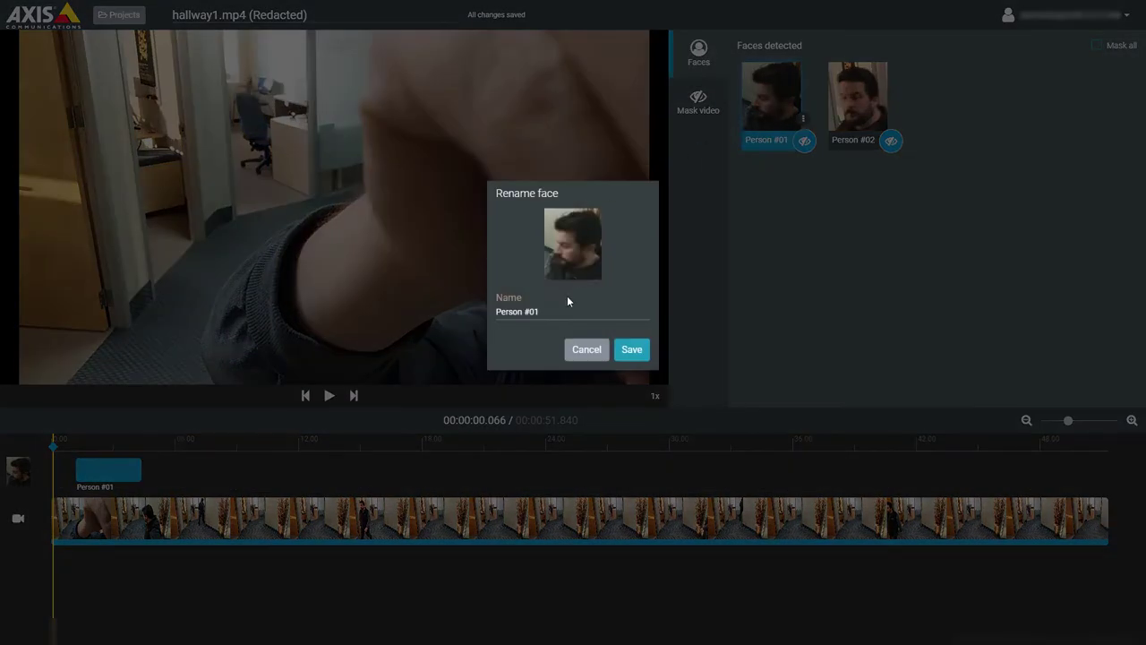
pyautogui.moveTo(557, 311); pyautogui.dragTo(474, 315)
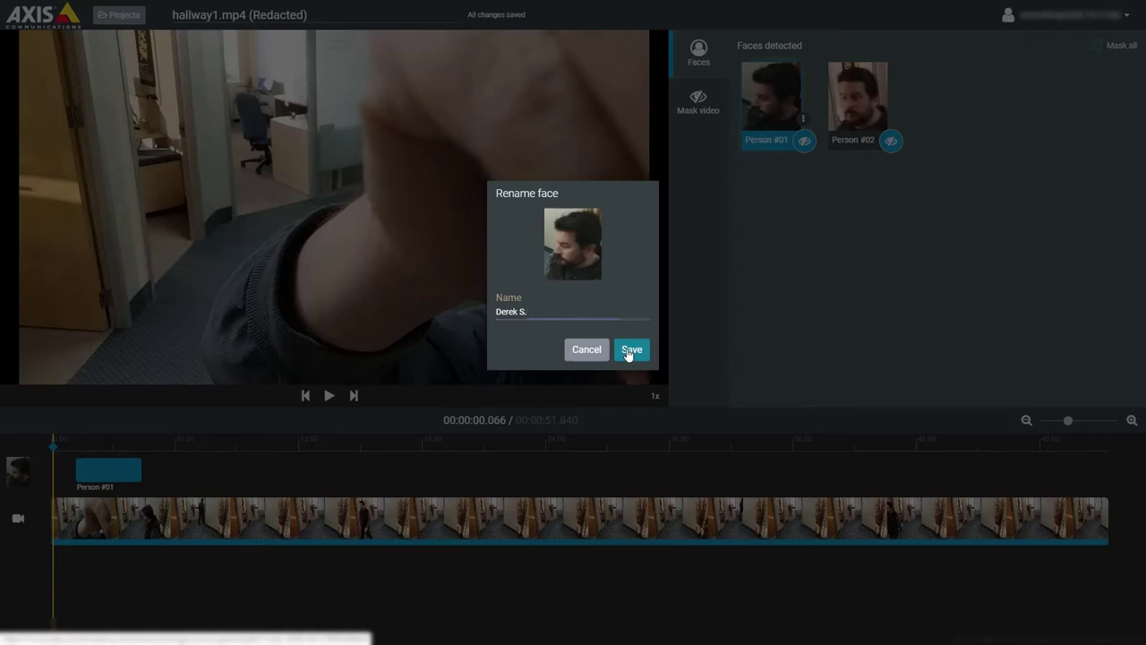
pyautogui.click(630, 351)
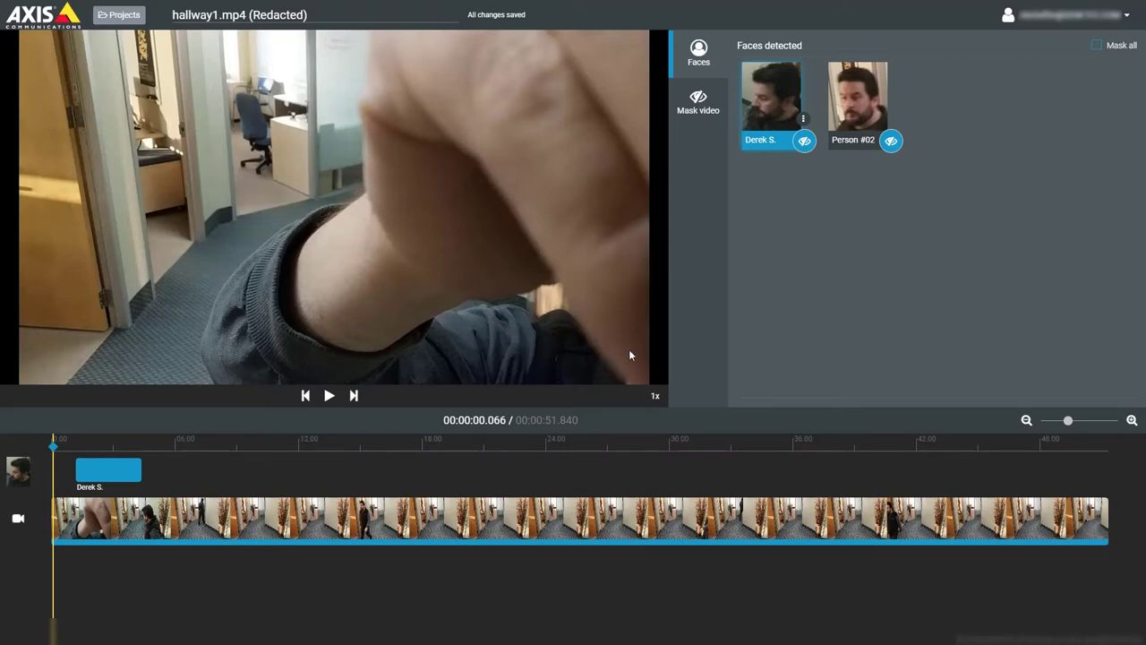
# - Mask both detected faces in the video
pyautogui.click(803, 144)
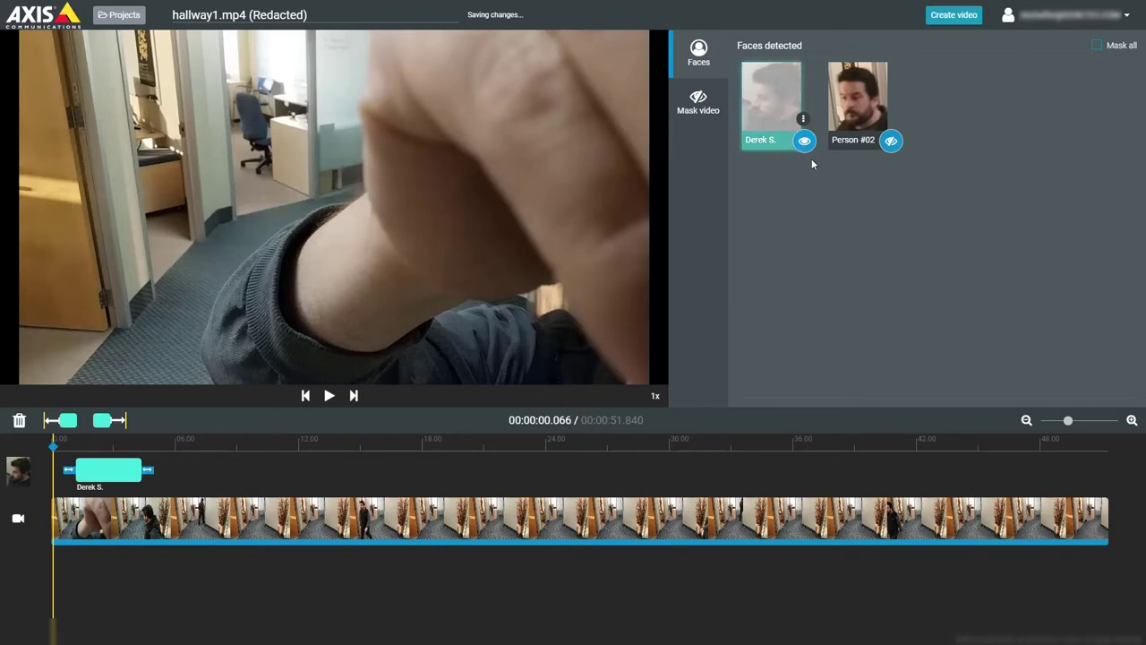
pyautogui.click(892, 143)
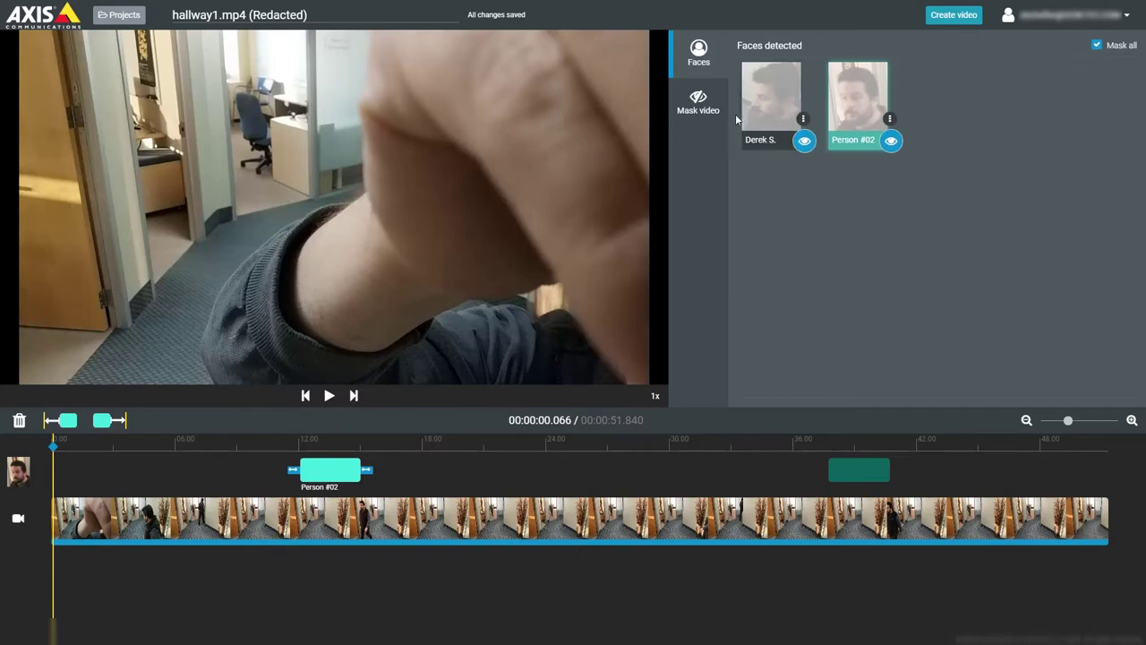
# - Play back the renamed person's mask from its start to check how it follows the face
pyautogui.click(710, 112)
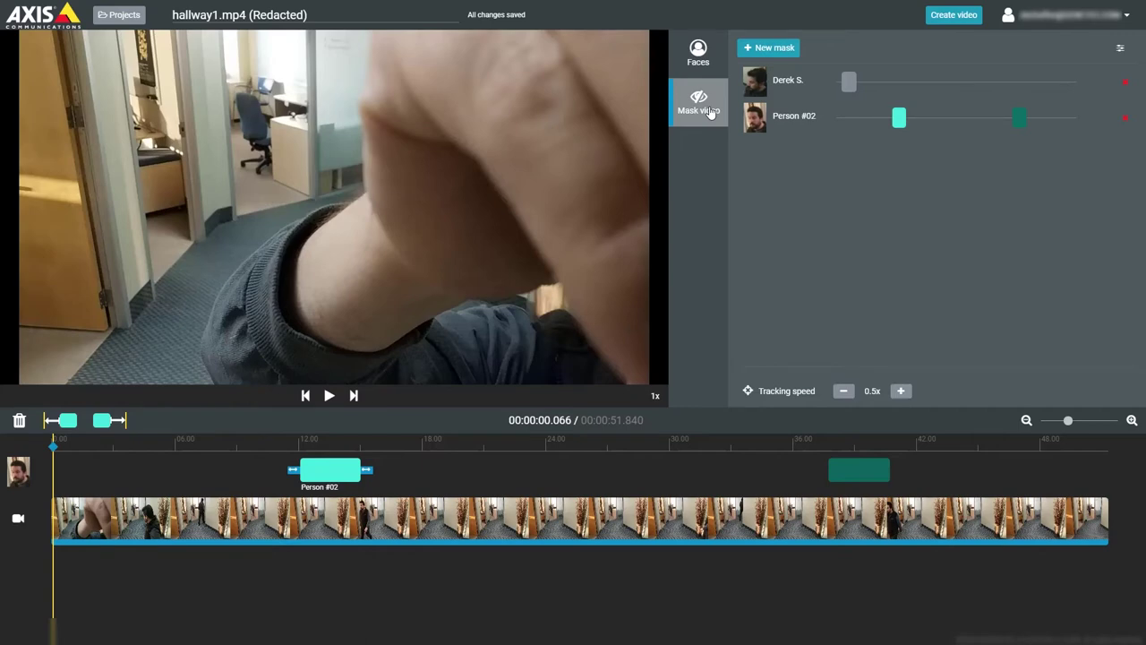
pyautogui.click(760, 90)
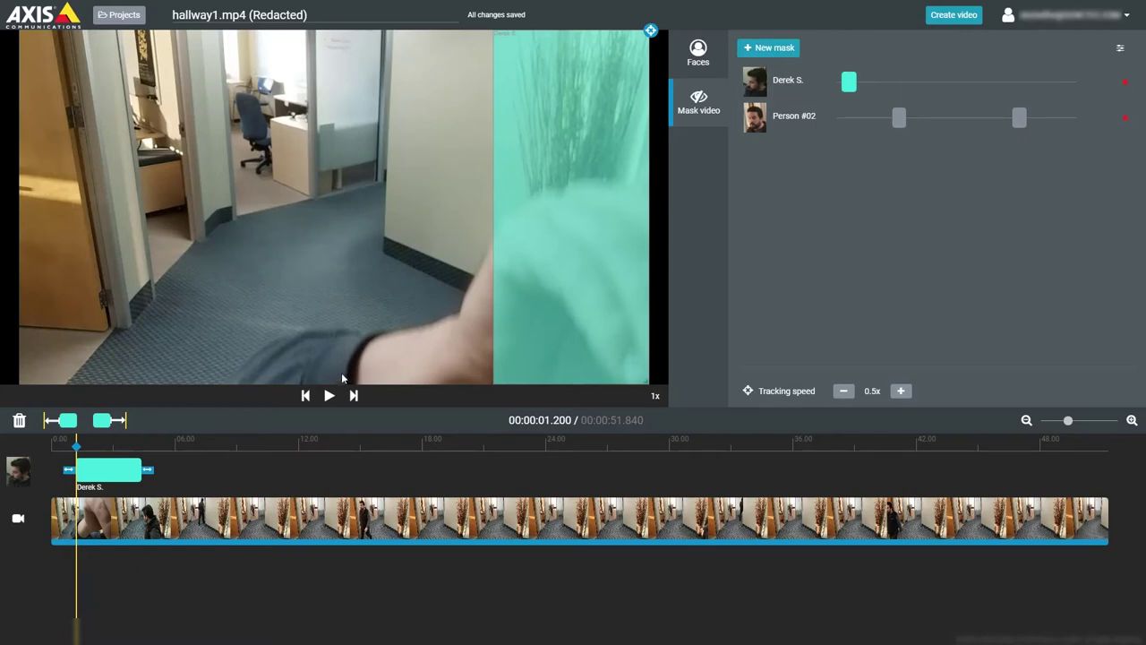
pyautogui.click(330, 396)
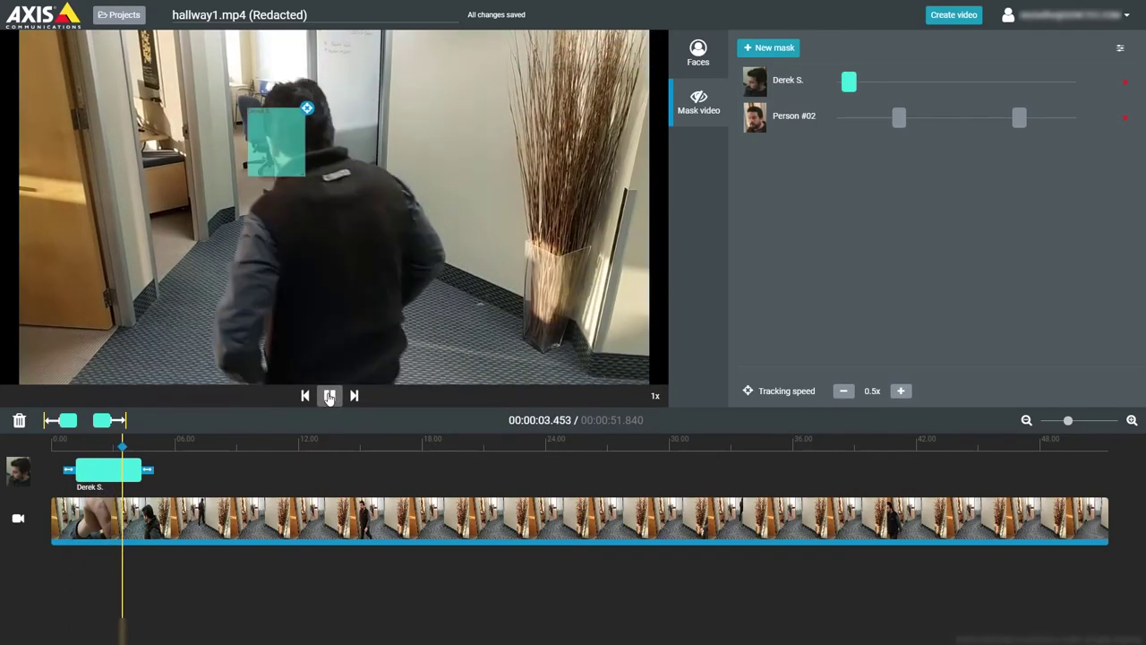
pyautogui.click(330, 396)
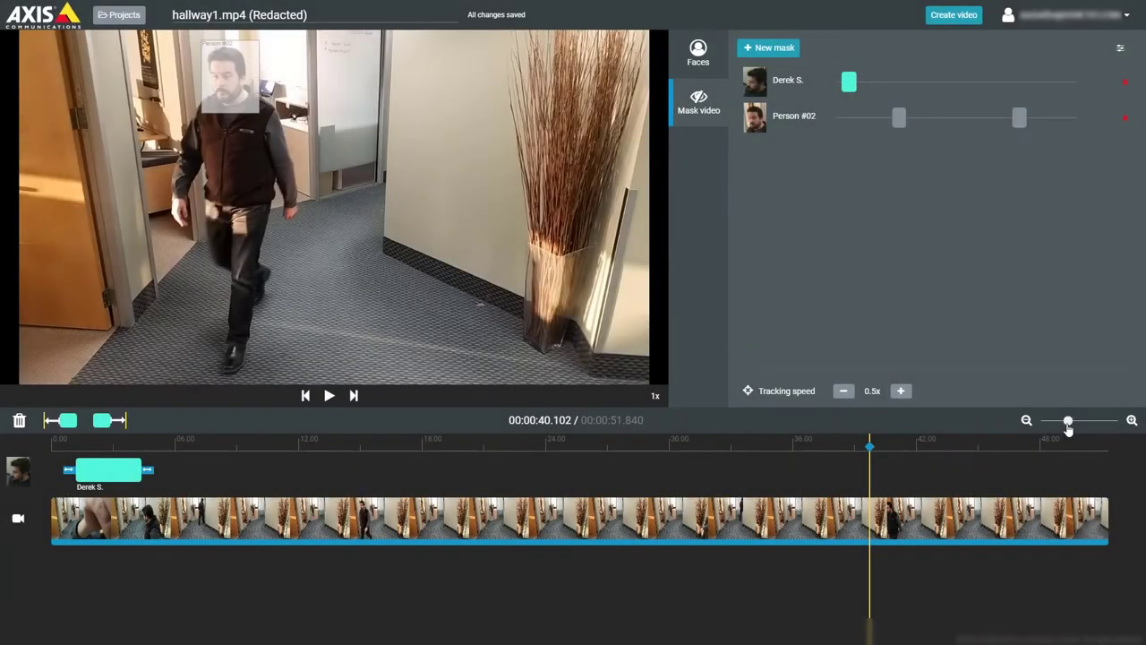
# - Try the black box mask type, set it back to Blurred and adjust the blur strength
pyautogui.moveTo(1069, 428); pyautogui.dragTo(1084, 432)
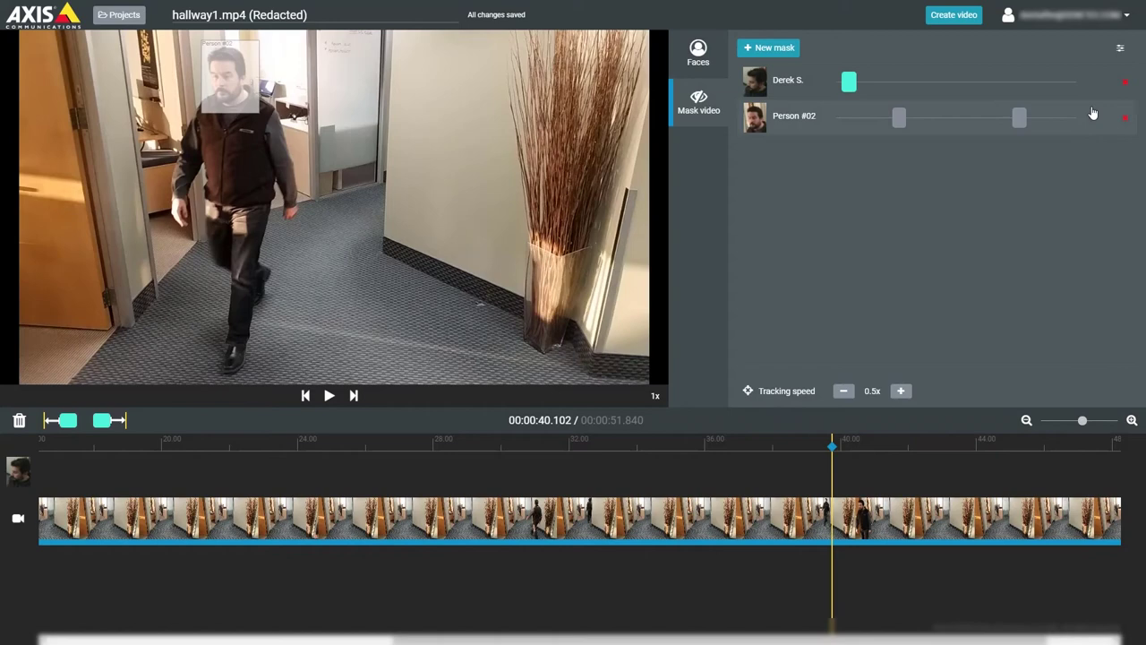
pyautogui.click(1122, 52)
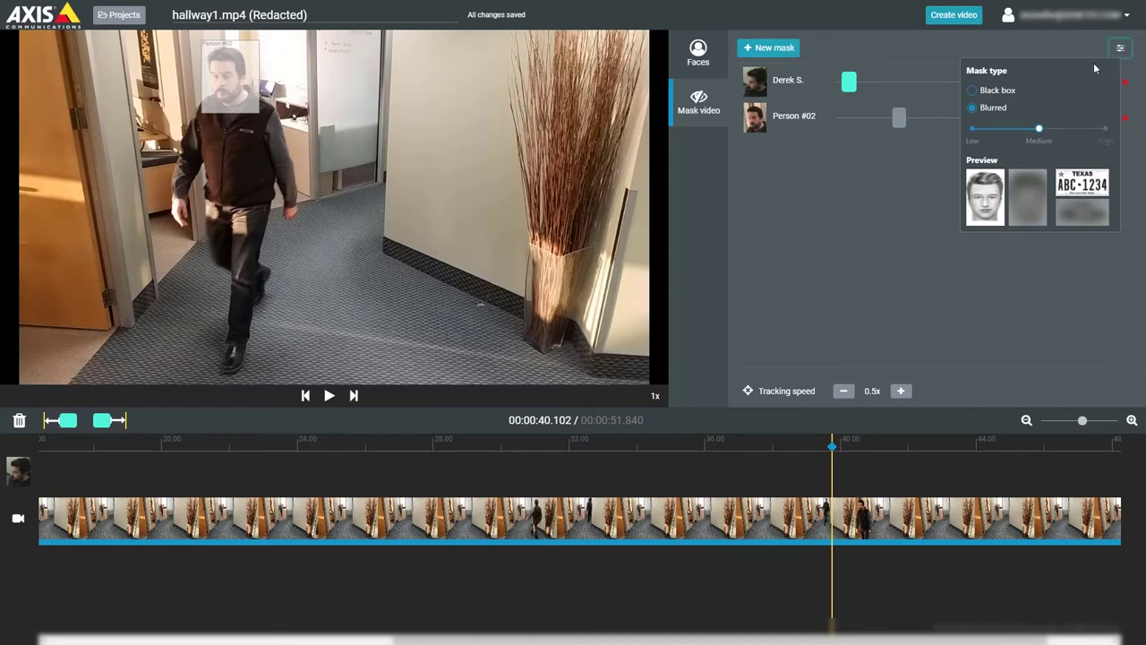
pyautogui.click(973, 93)
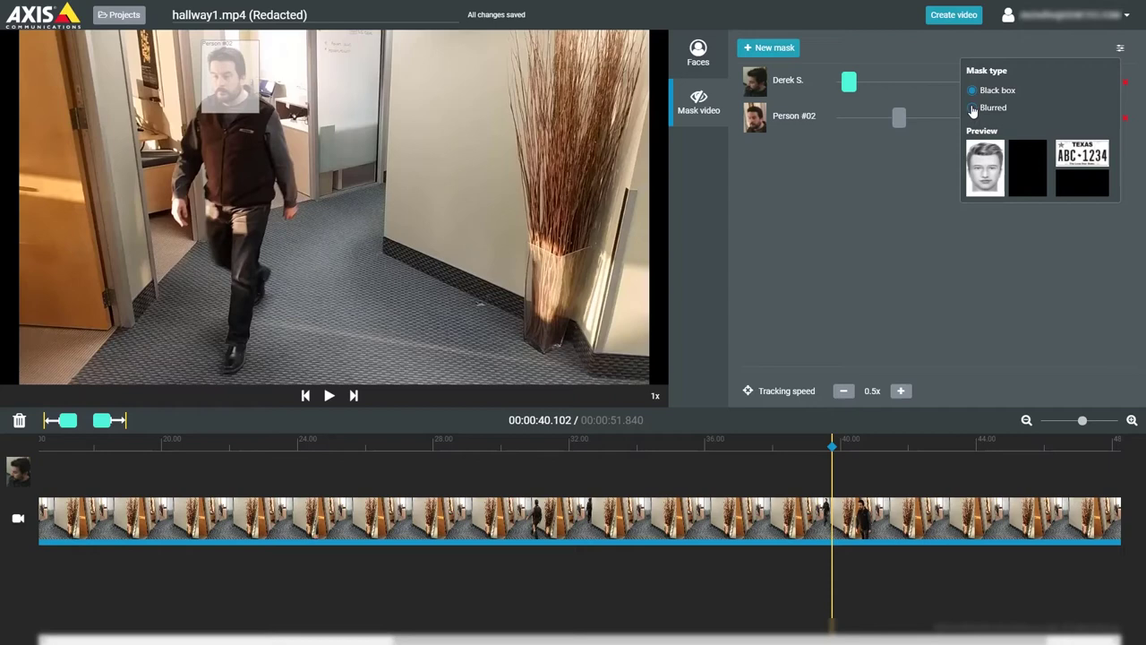
pyautogui.click(973, 109)
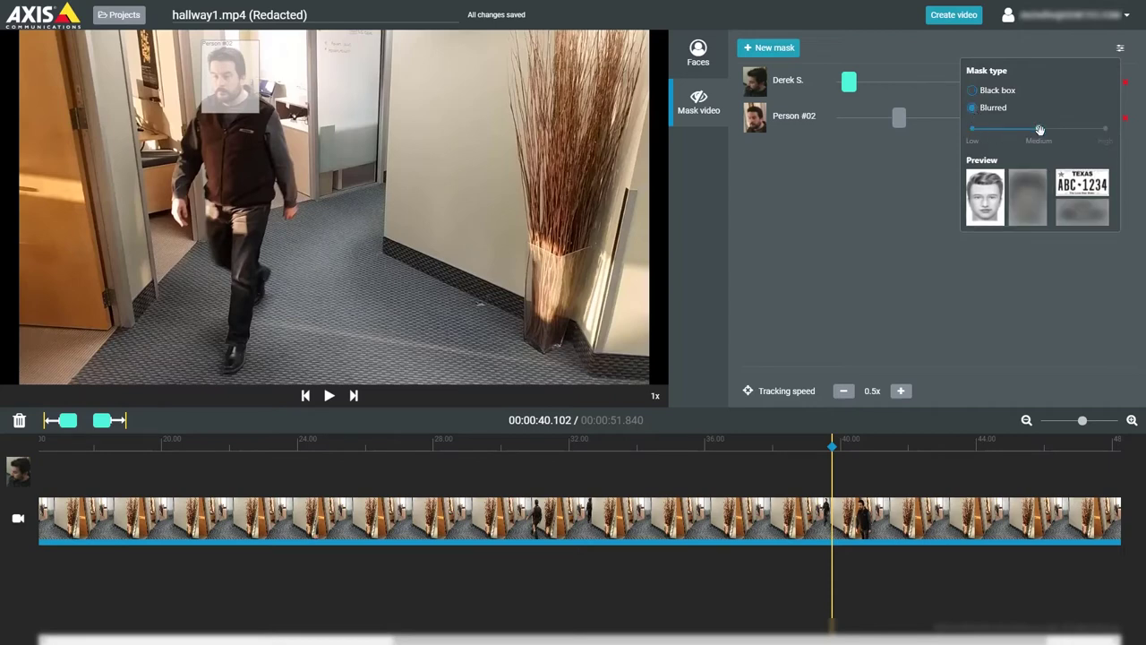
pyautogui.moveTo(1040, 130); pyautogui.dragTo(1021, 145)
pyautogui.click(964, 285)
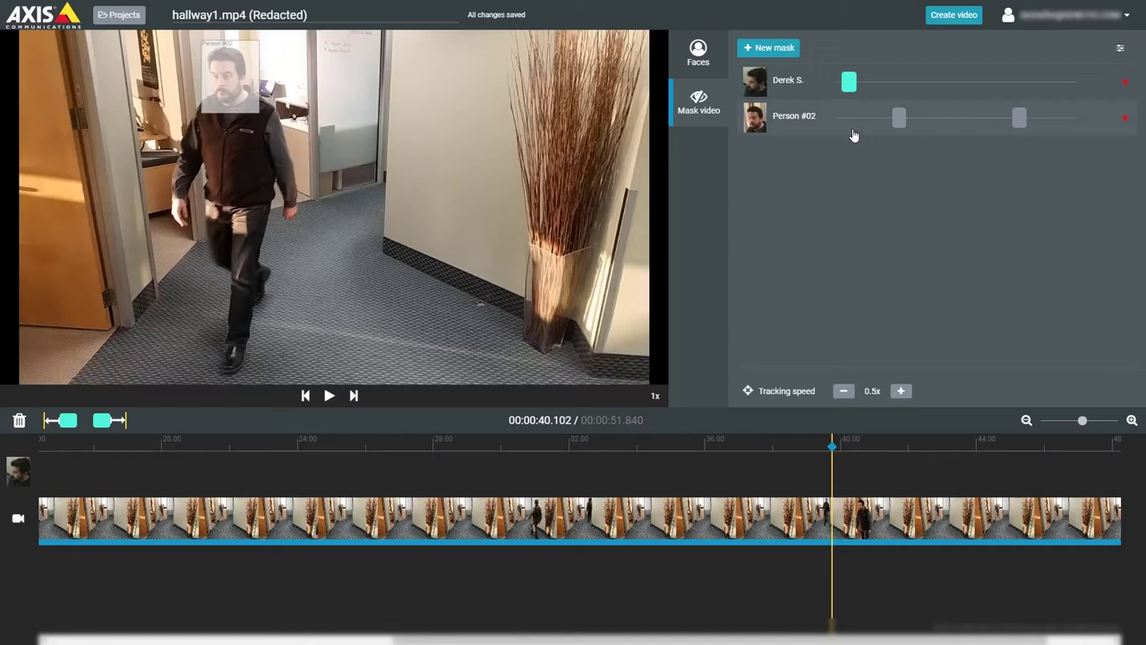
# - Enlarge the mask of Person #02 at the start of its second segment, at 00:00:38.099
pyautogui.click(1021, 128)
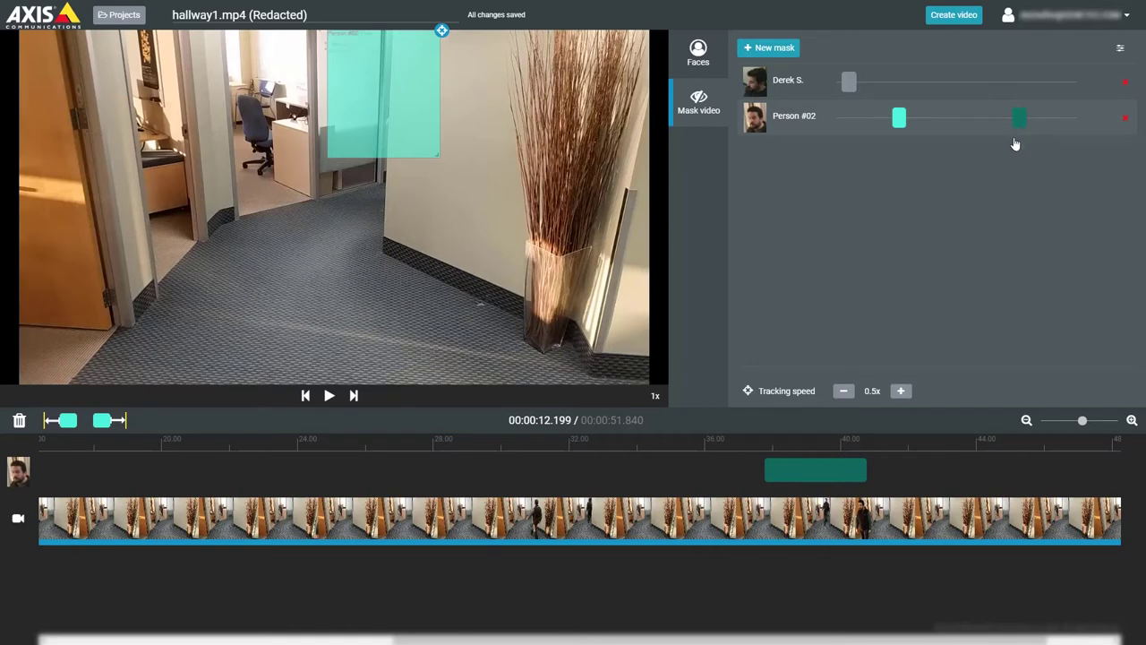
pyautogui.click(804, 473)
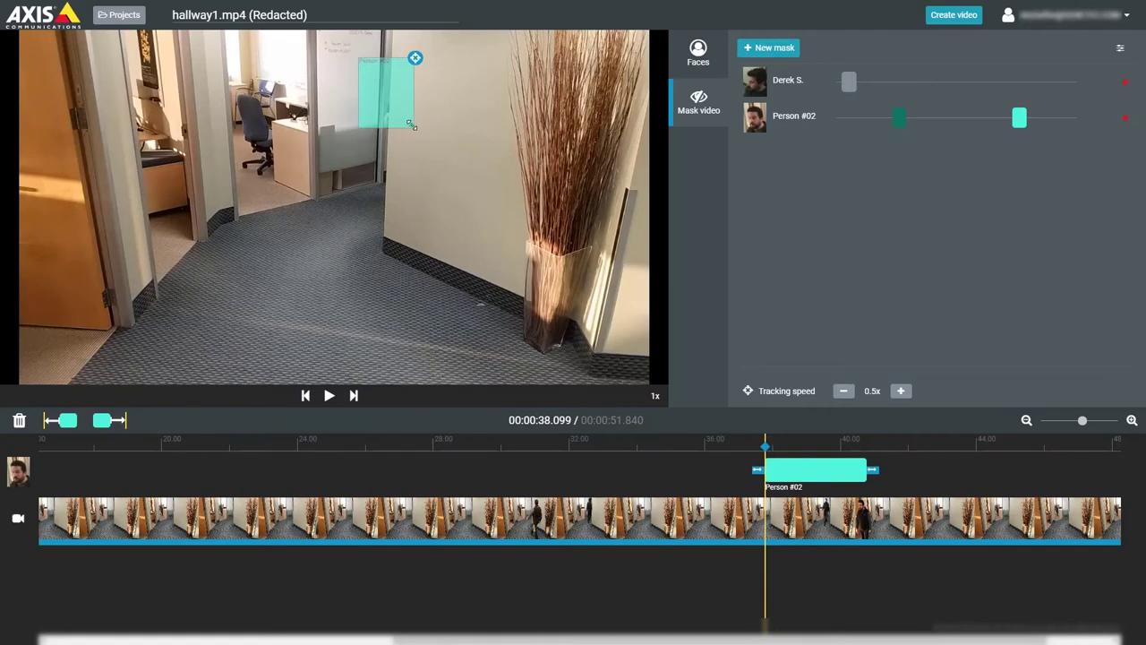
pyautogui.moveTo(412, 123); pyautogui.dragTo(428, 133)
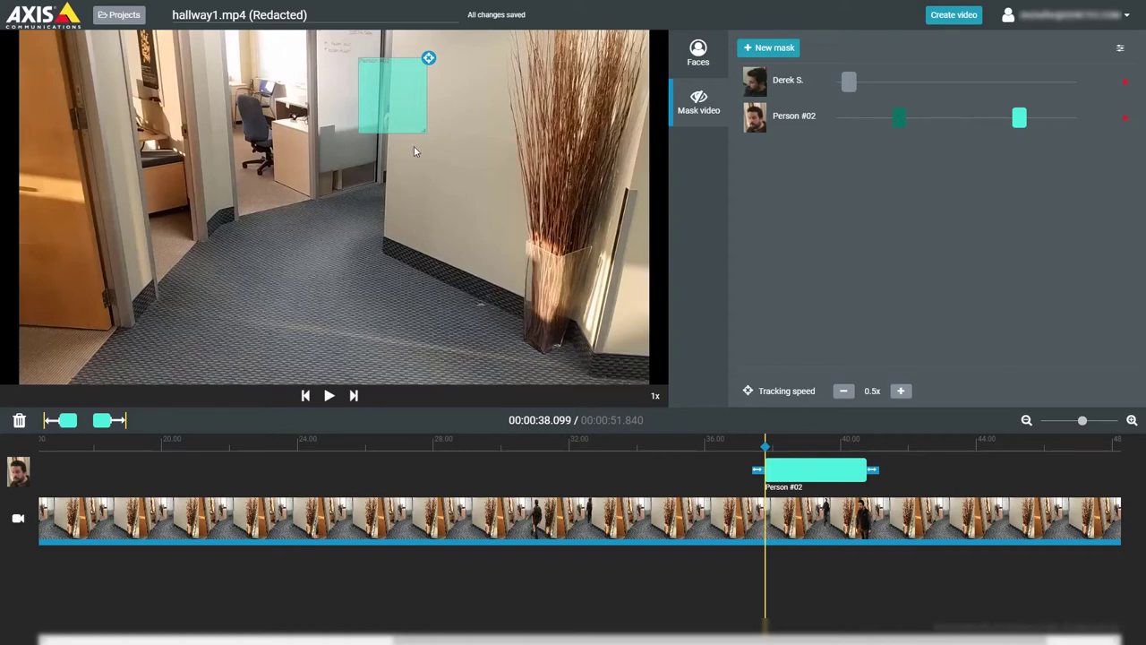
# - Lower the tracking speed to 0.1x and move the Person #02 mask along with the walking man's face
pyautogui.click(846, 394)
pyautogui.click(847, 394)
pyautogui.moveTo(430, 65)
pyautogui.mouseDown()
pyautogui.moveTo(392, 29)
pyautogui.moveTo(236, 40)
pyautogui.mouseUp()
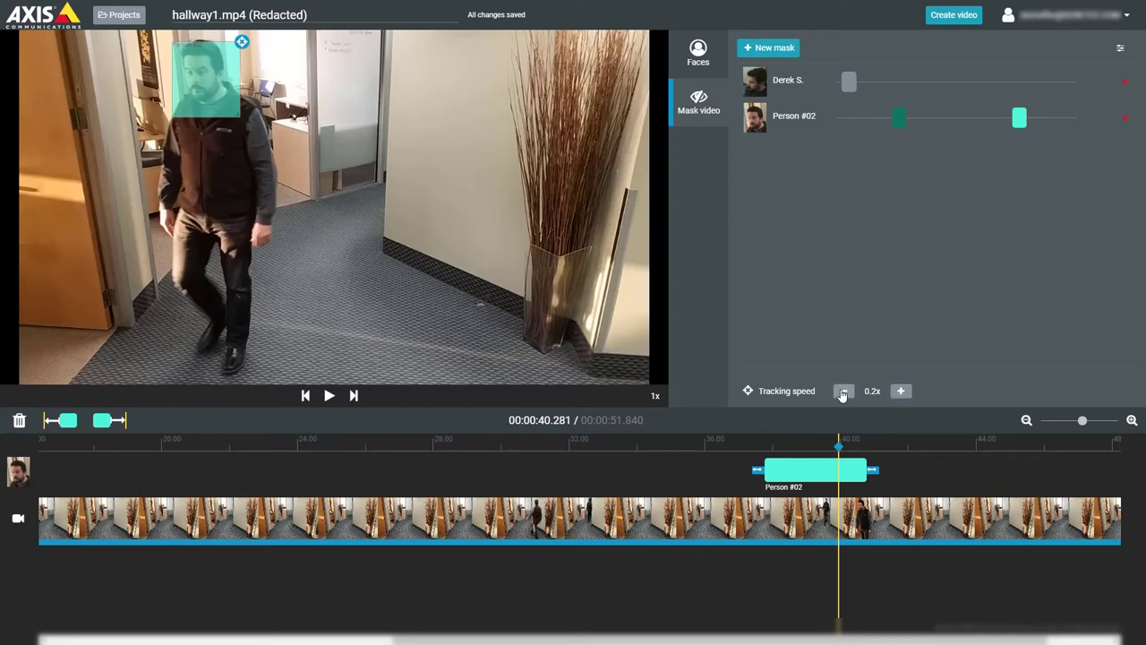
pyautogui.click(843, 392)
# - Extend the end of Person #02's second mask segment to 00:00:41.459
pyautogui.moveTo(840, 446); pyautogui.dragTo(877, 446)
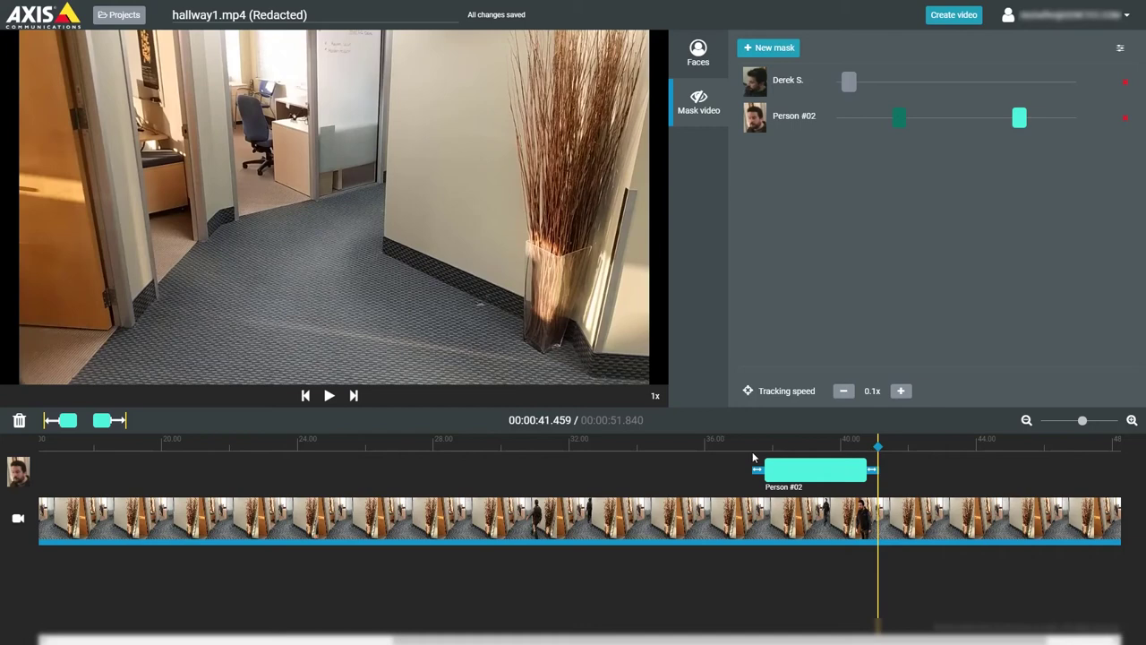
pyautogui.click(109, 422)
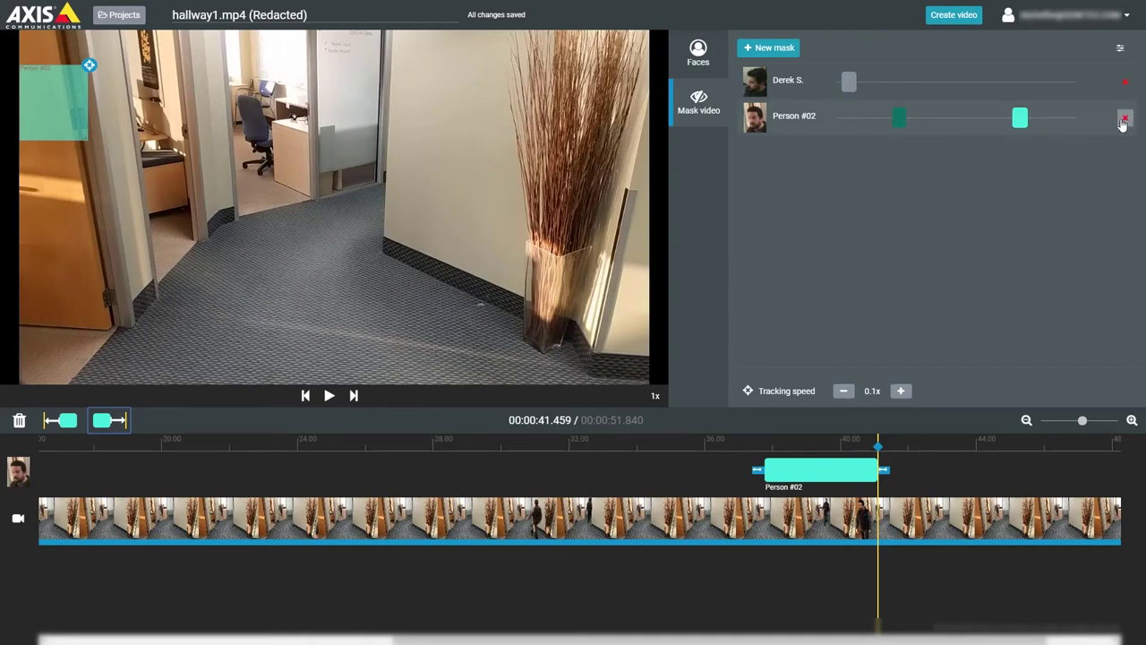
# - Delete all masks of Person #02 and mask that detected face again
pyautogui.click(1125, 120)
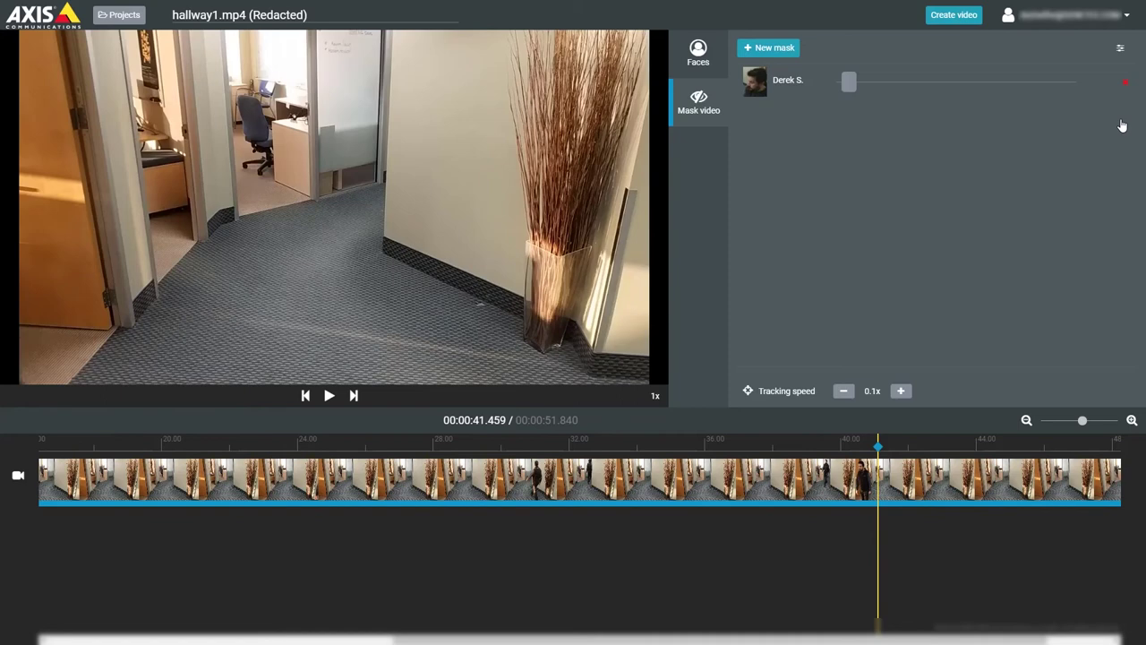
pyautogui.click(707, 68)
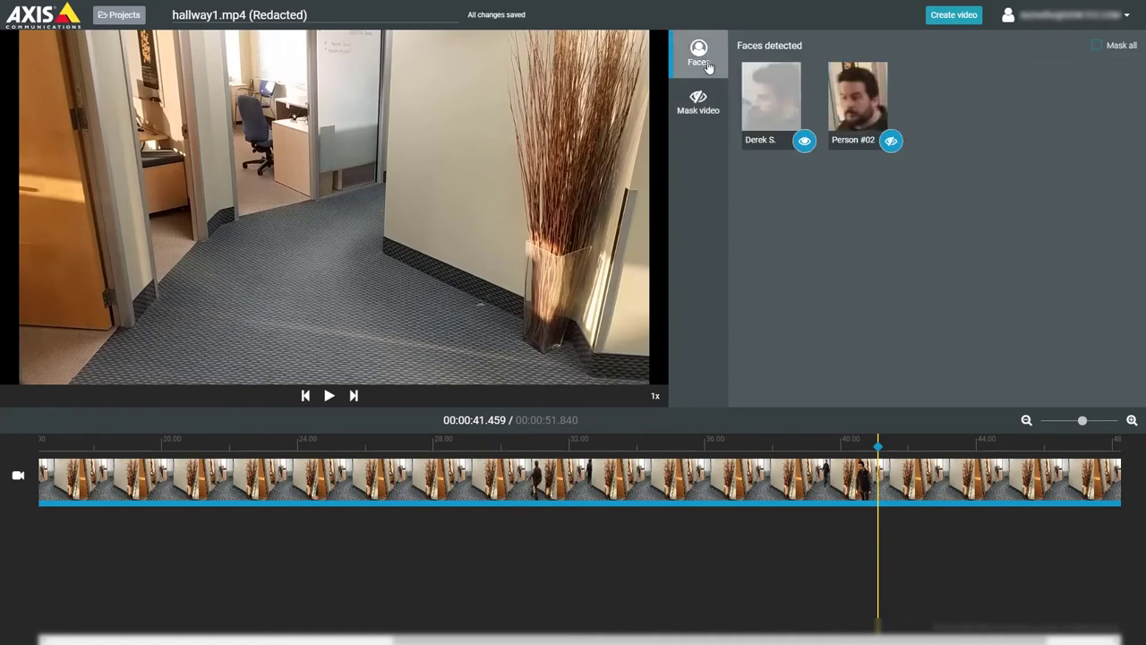
pyautogui.click(892, 142)
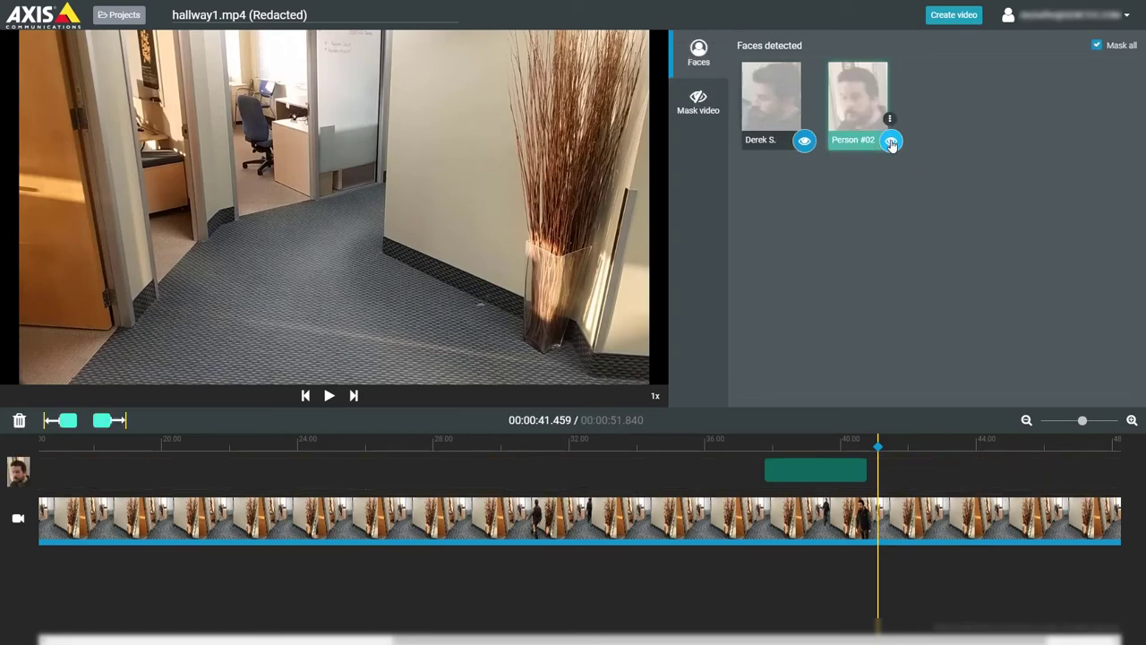
# - Delete only the second mask segment of Person #02, which starts at 00:00:38.099
pyautogui.click(709, 116)
pyautogui.click(854, 132)
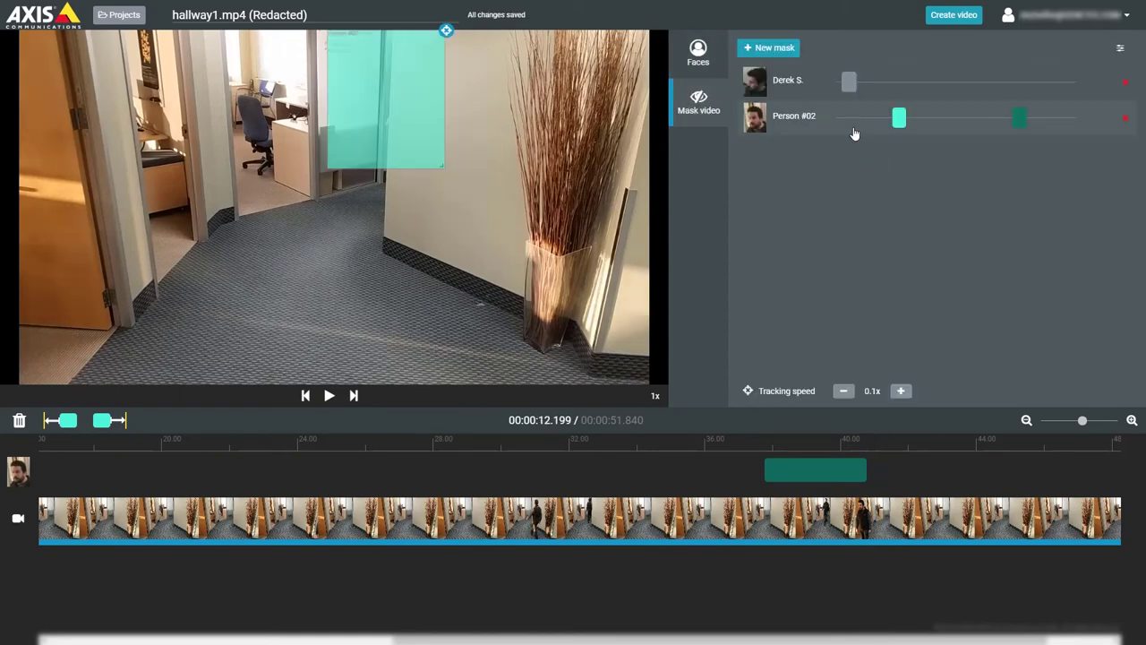
pyautogui.click(806, 471)
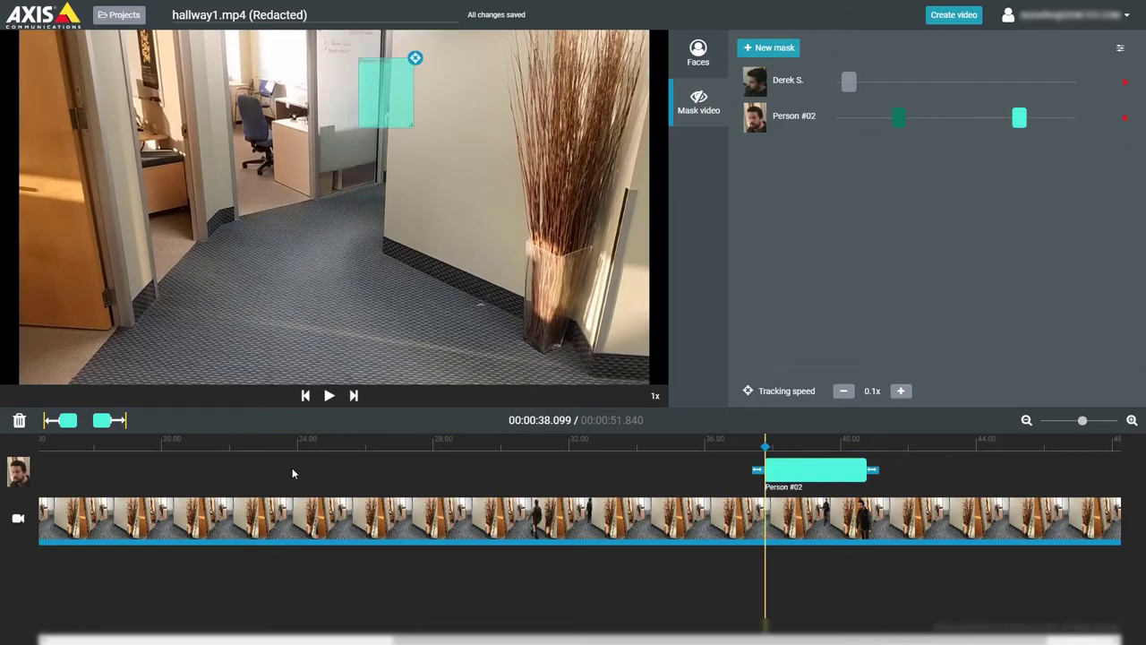
pyautogui.click(24, 425)
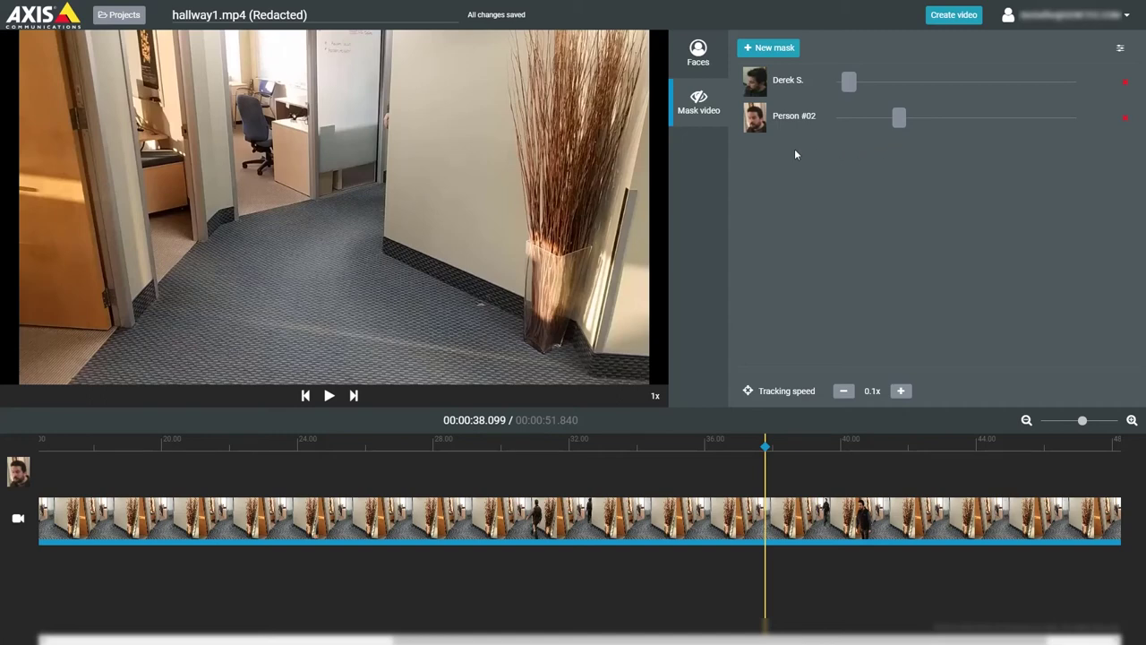
# - Add a new manual mask starting at 00:00:38.099
pyautogui.click(772, 49)
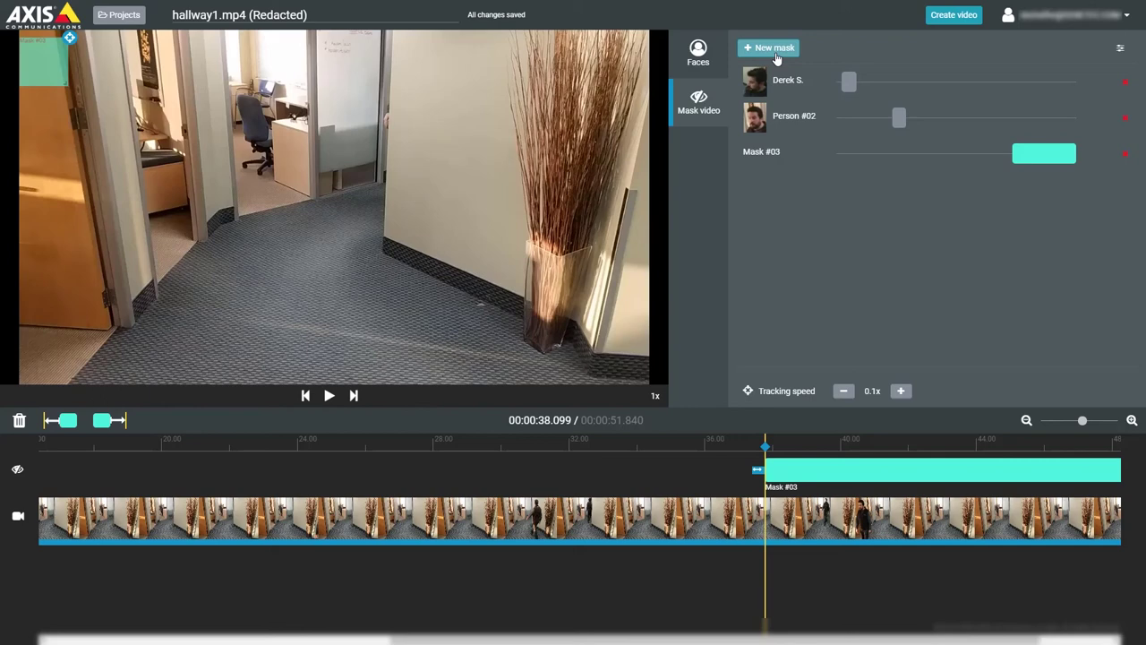
pyautogui.click(775, 50)
# - Create the redacted video, expanding and collapsing its progress details while it is processed
pyautogui.click(955, 16)
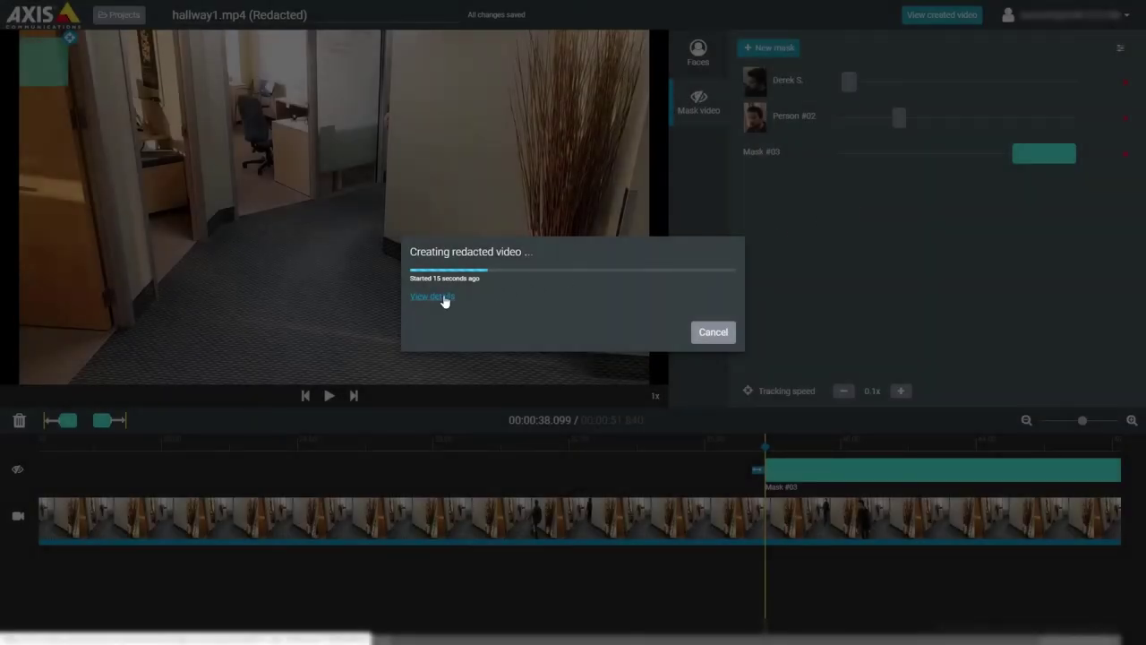
pyautogui.click(445, 299)
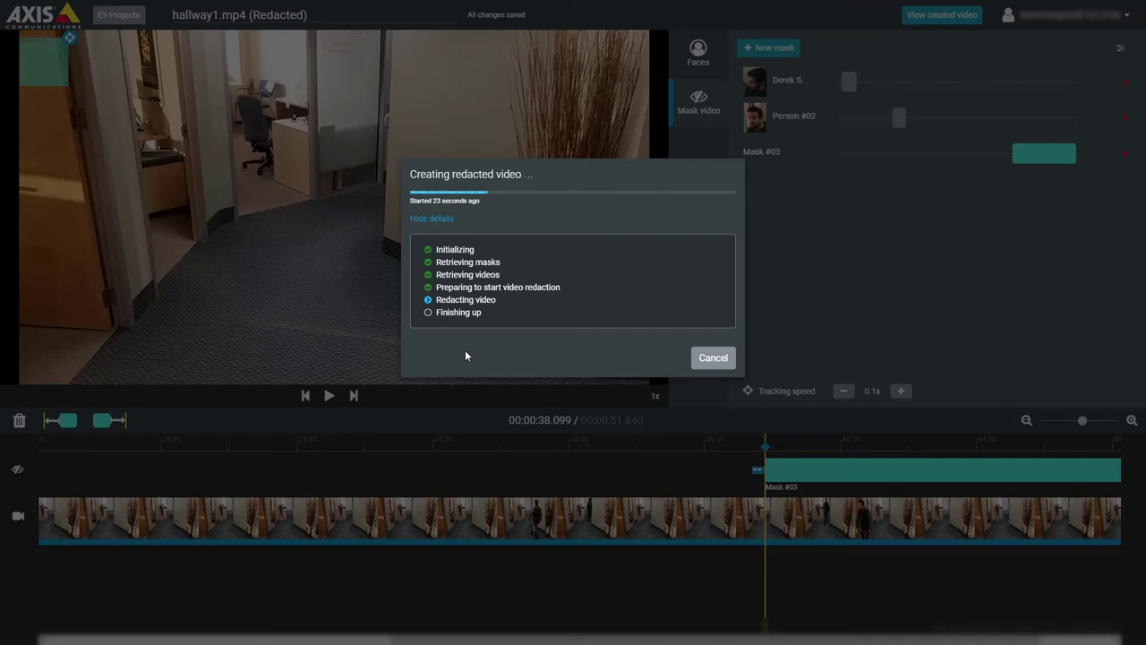
pyautogui.click(441, 220)
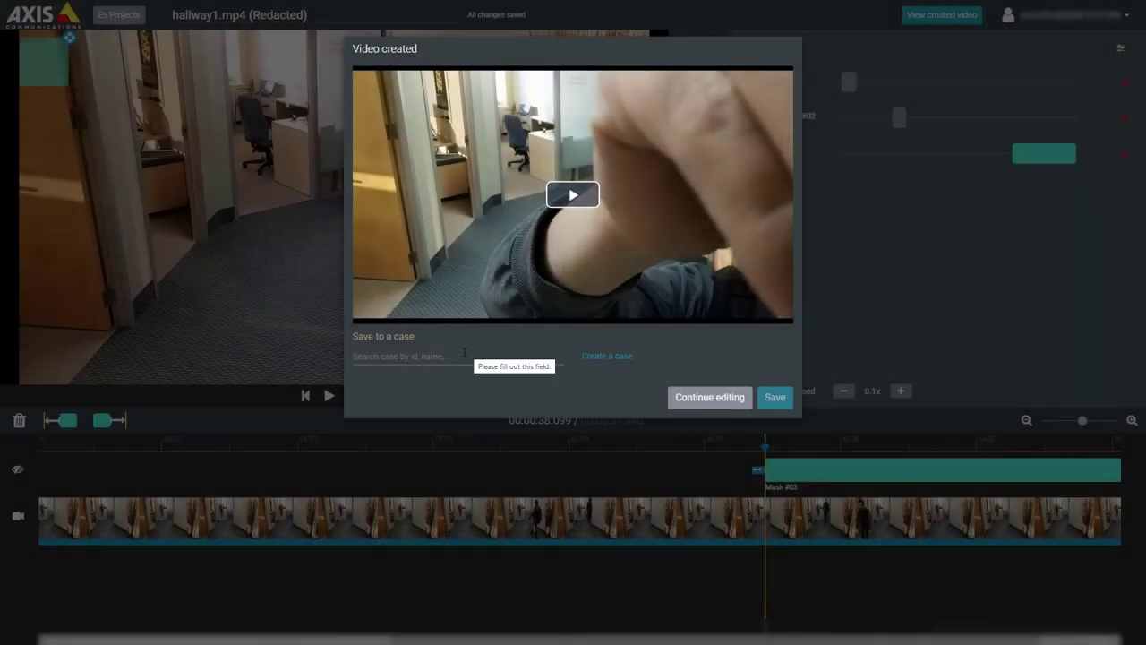
# - Select the existing case "56 - Suspicious Person in Parking Garage" as the destination for the created video
pyautogui.click(464, 353)
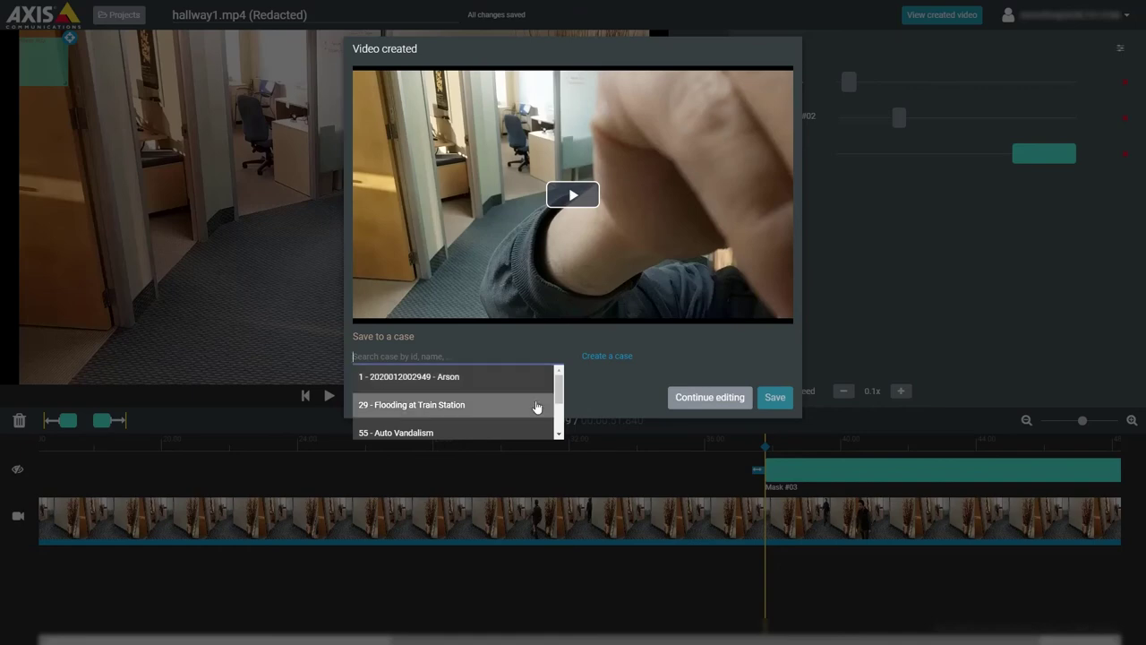
pyautogui.scroll(-1, 557, 421)
pyautogui.scroll(-2, 558, 421)
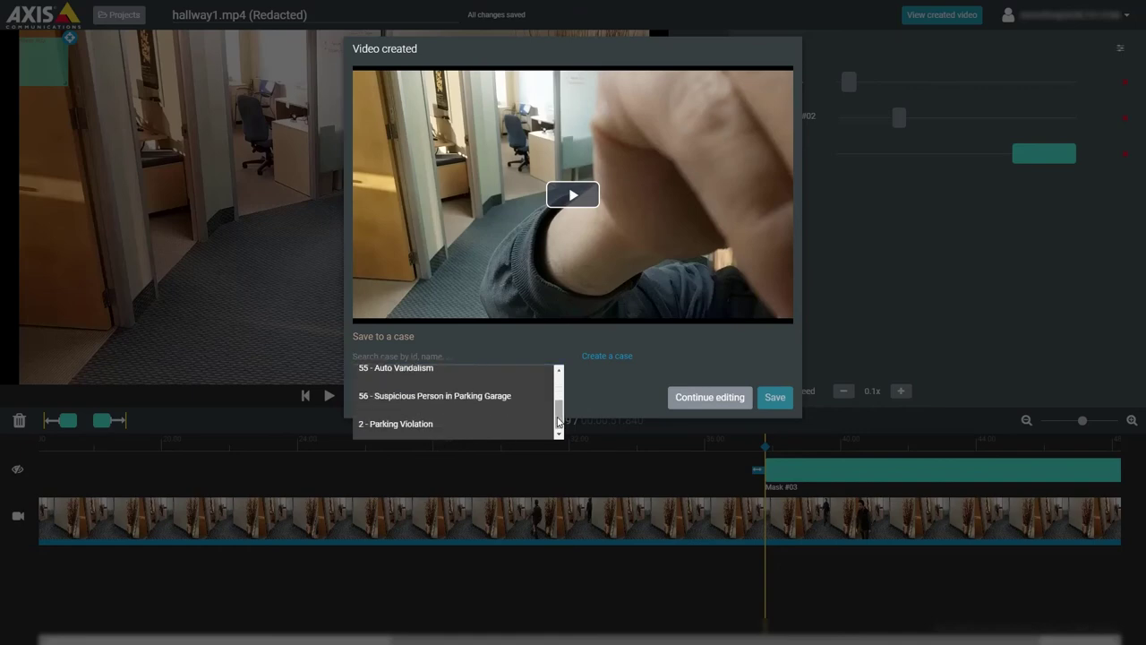
pyautogui.click(467, 398)
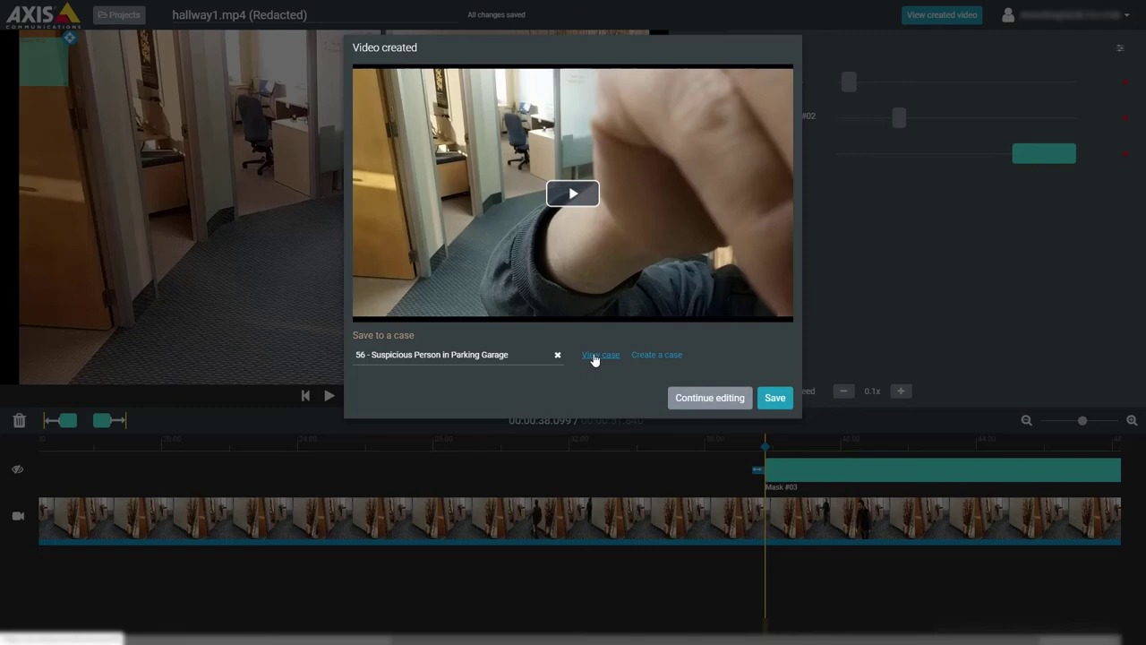
# - Look at the fields for creating a new case, but save the video to the Suspicious Person in Parking Garage case and dismiss the confirmation
pyautogui.click(658, 355)
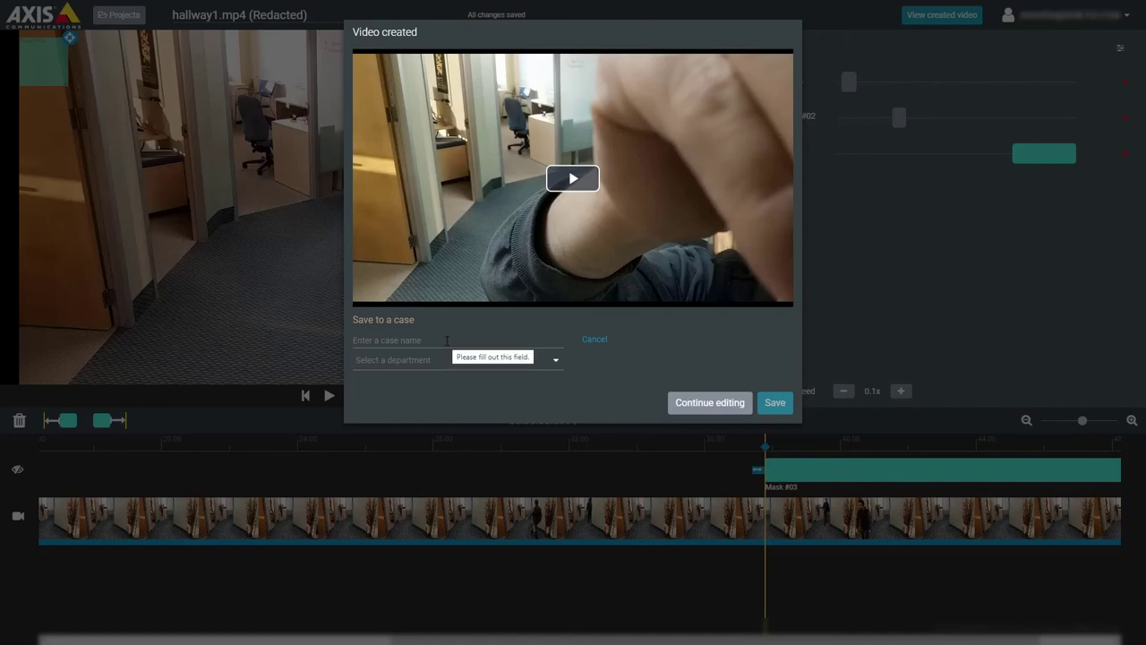
pyautogui.click(467, 362)
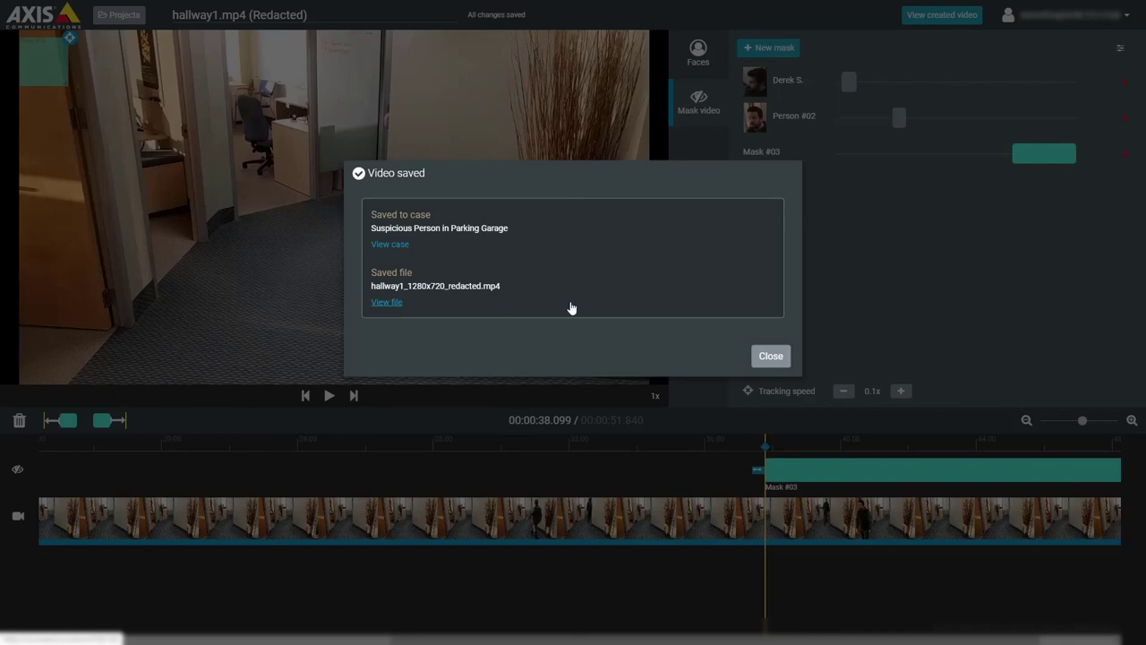
pyautogui.click(768, 356)
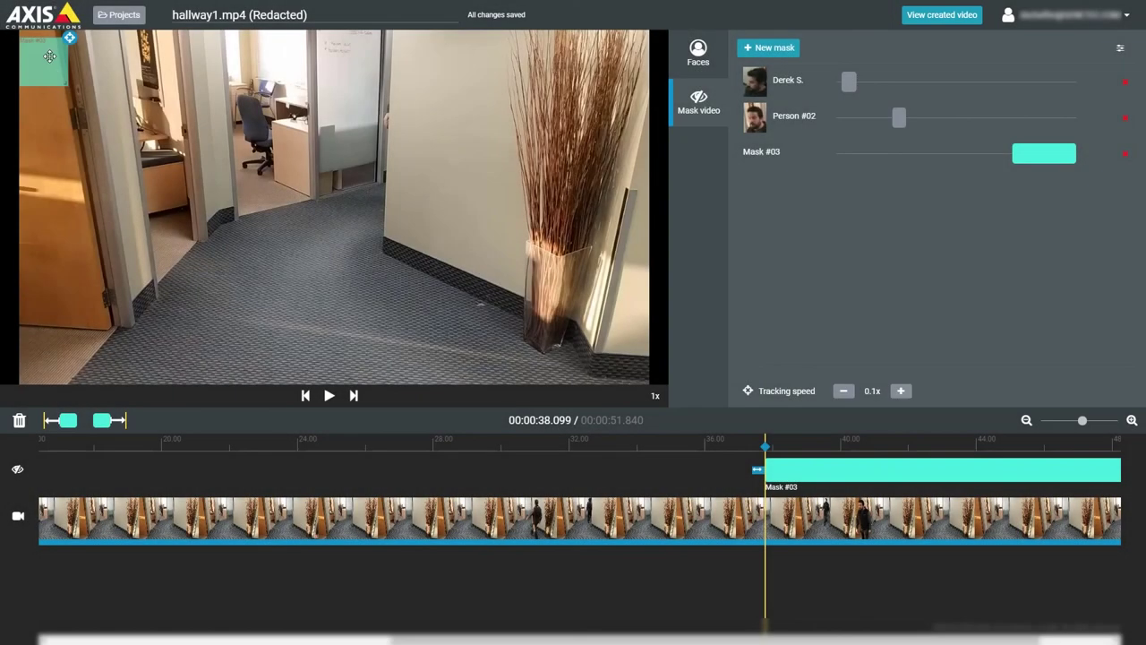
# - Move Mask #03 over the whiteboard beside the office doorway and enlarge it
pyautogui.moveTo(49, 57); pyautogui.dragTo(401, 106)
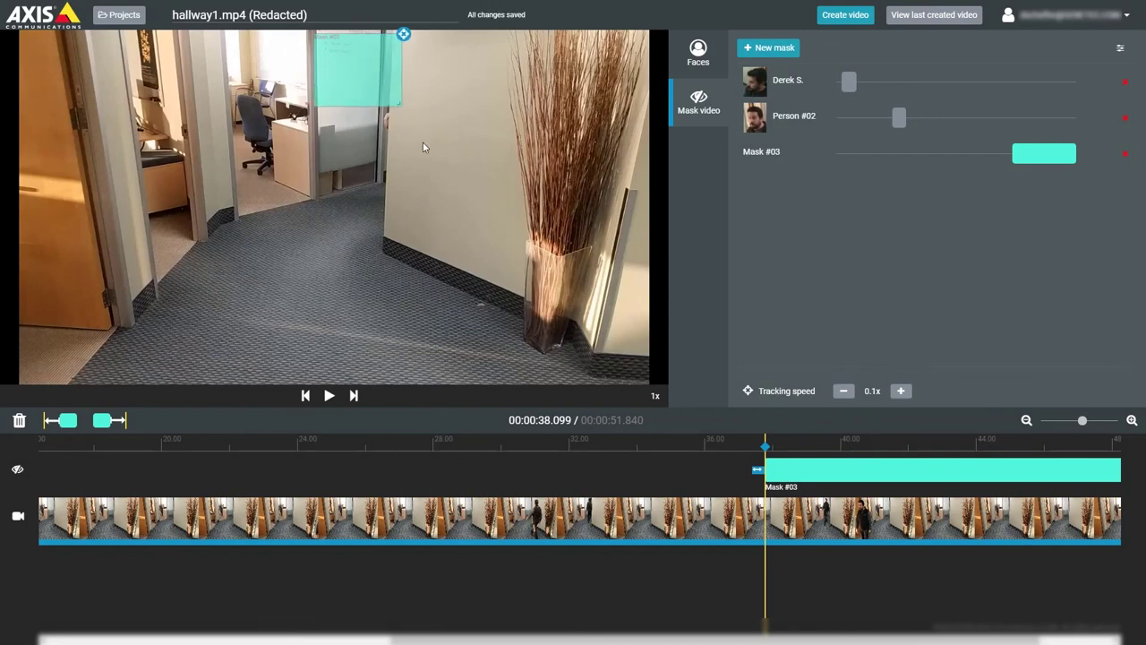